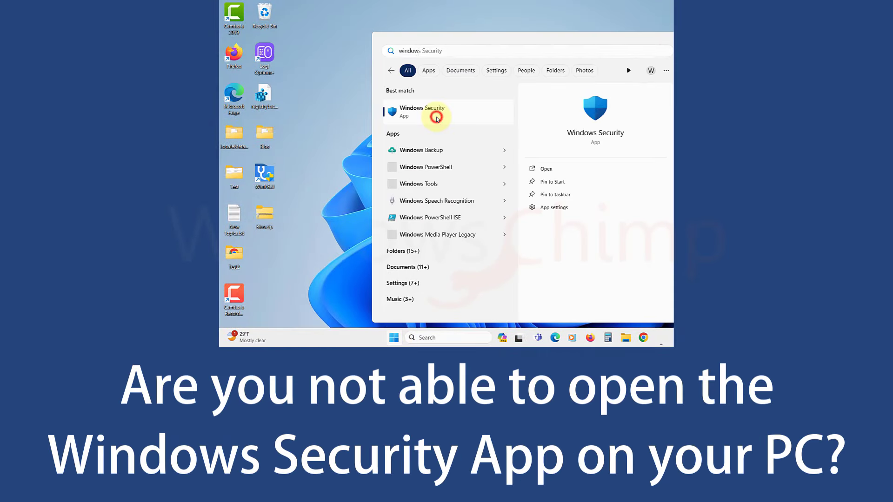
Launch Windows Security from the Start search results; it opens only as a blank window.
left_click(436, 118)
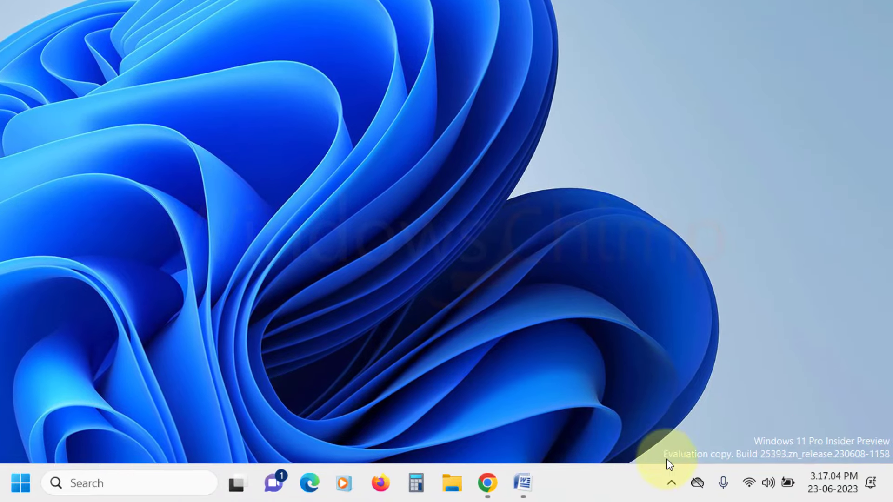
Exit MalwareFox AntiMalware from its hidden tray icon and confirm quitting it.
left_click(671, 483)
right_click(668, 410)
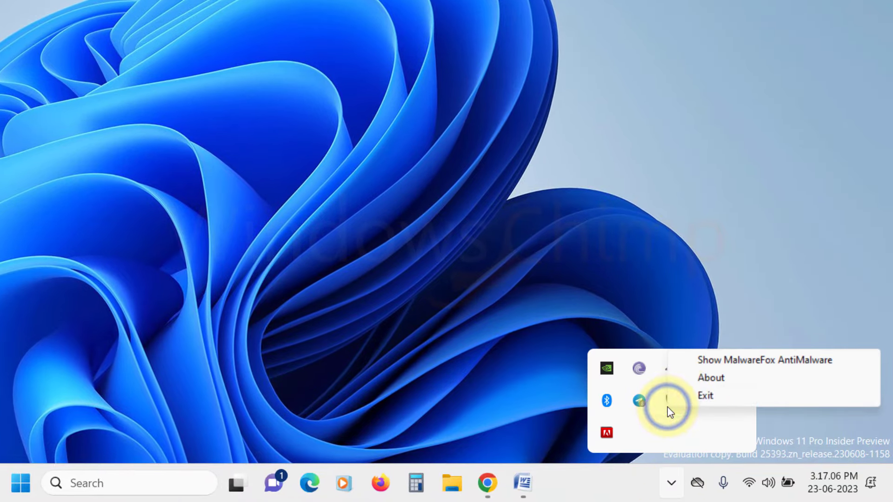
left_click(688, 398)
left_click(361, 222)
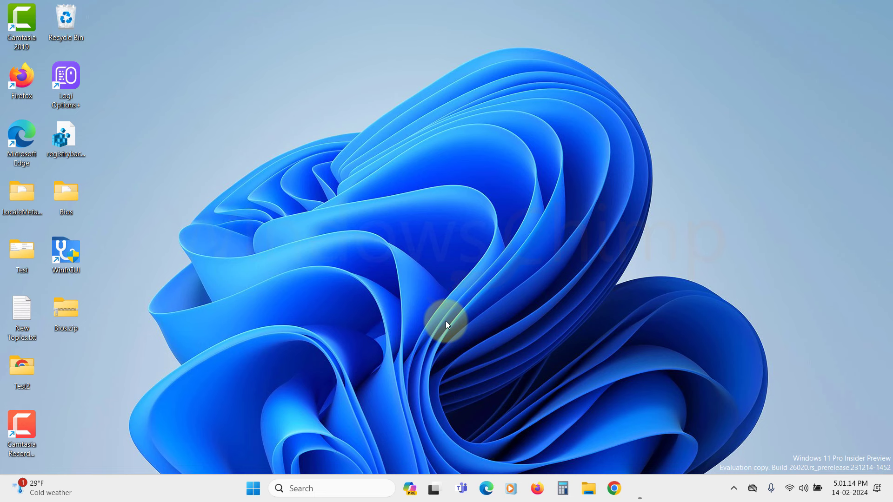
Run sfc /scannow in an administrator Command Prompt, which finds no integrity violations.
left_click(251, 497)
type("cmd")
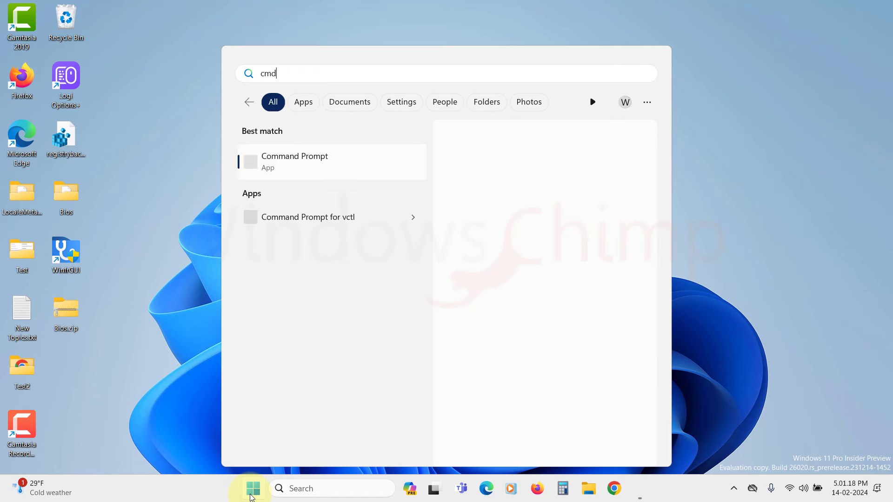
right_click(294, 166)
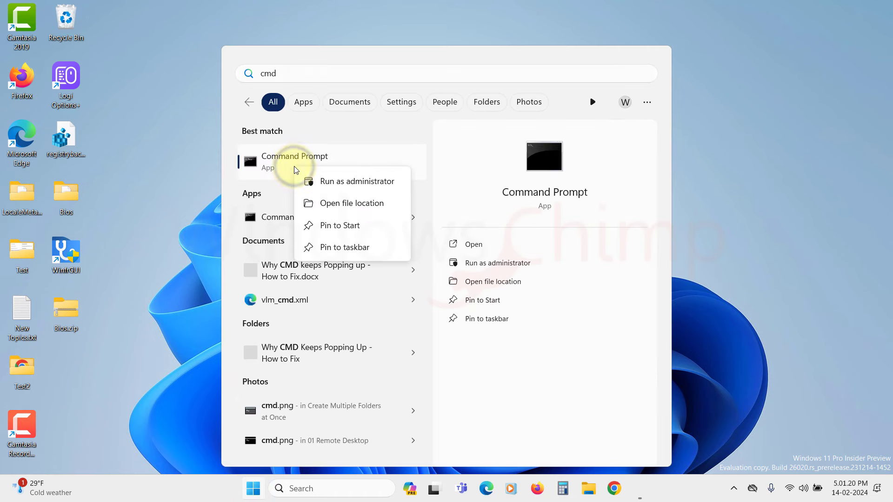
left_click(319, 180)
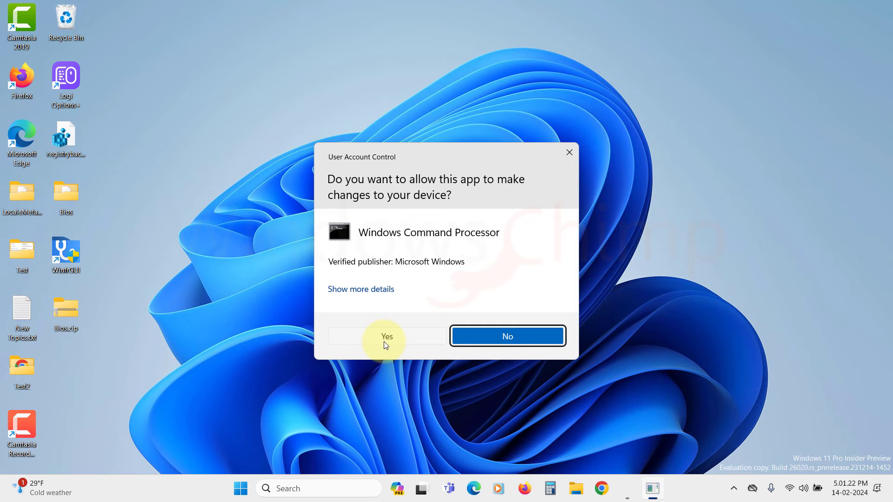
left_click(384, 340)
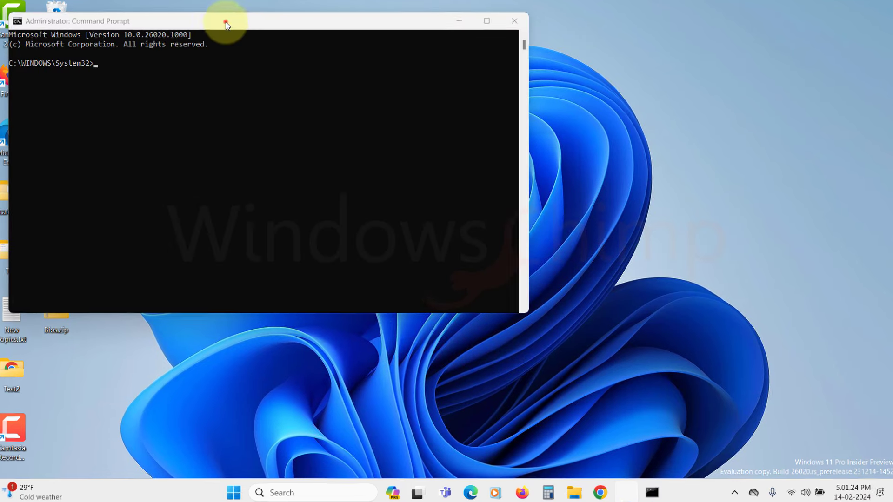
type("sfc")
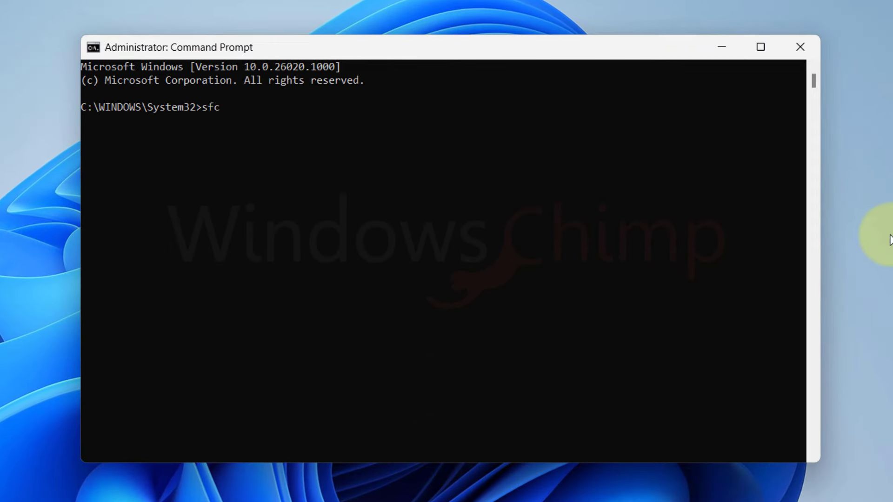
type("w")
key("Return")
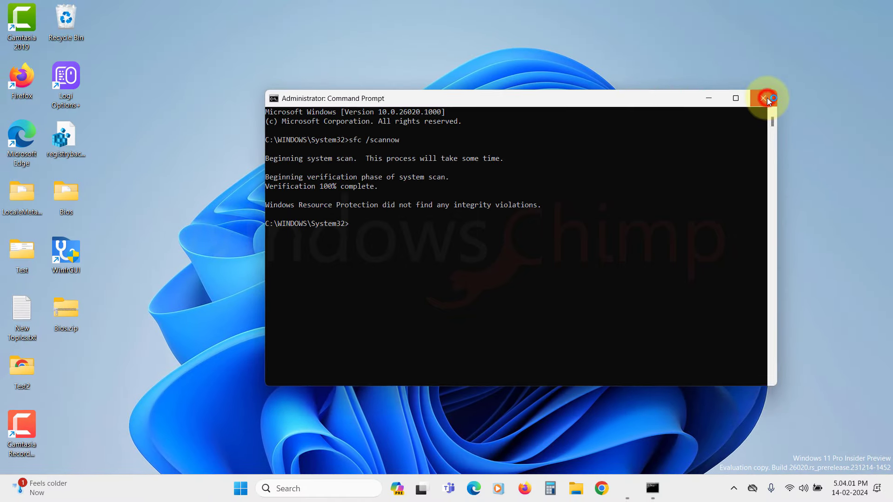
Close Command Prompt and restart the PC from the Start menu power options.
left_click(766, 98)
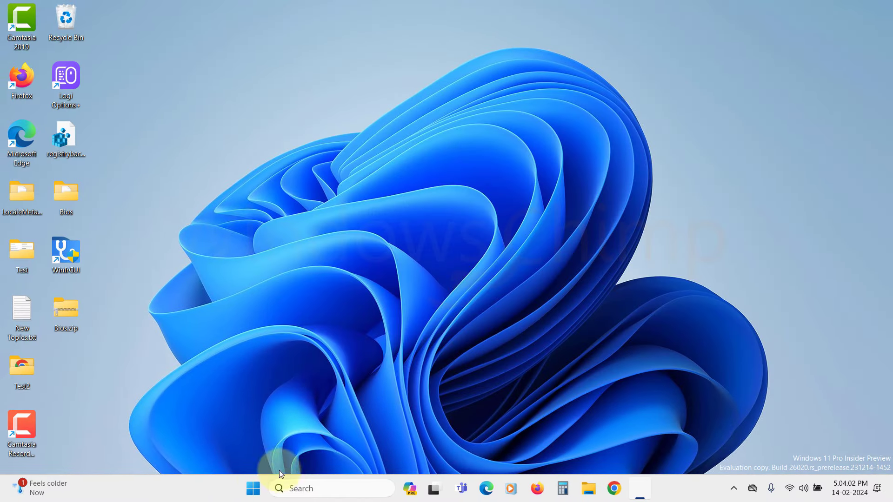
left_click(243, 487)
left_click(589, 455)
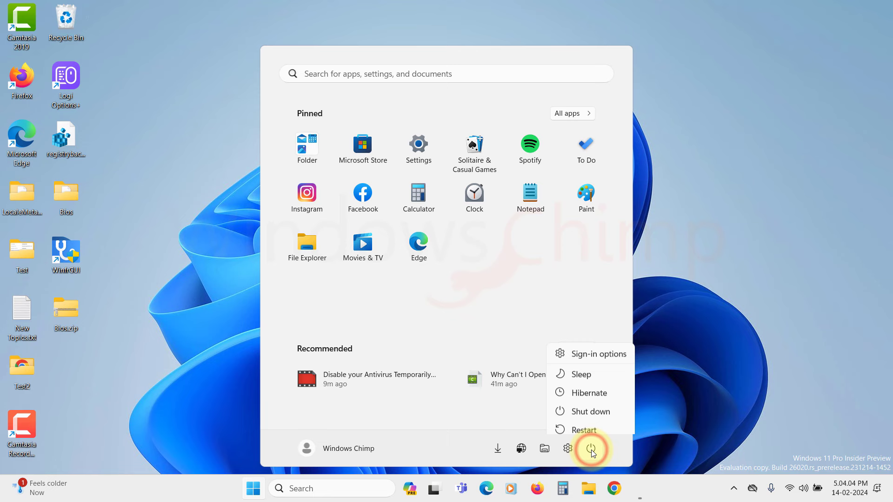
left_click(585, 425)
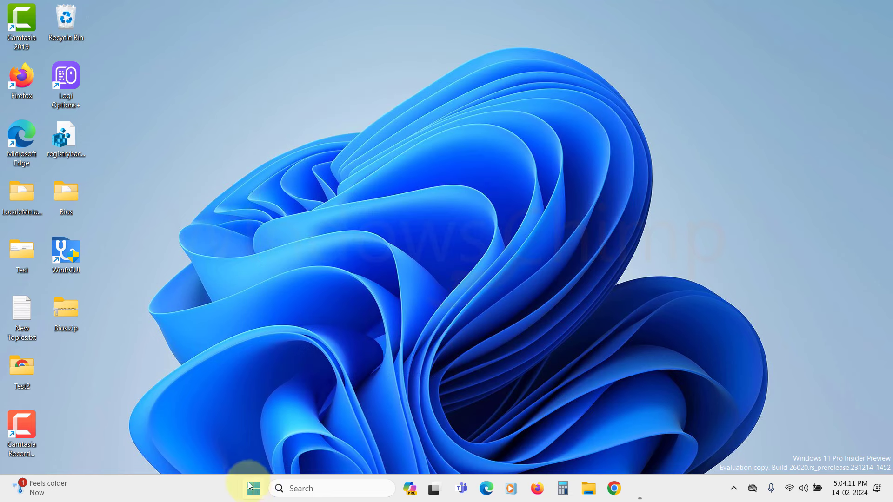
Run dism /online /cleanup-image /restorehealth in an administrator Command Prompt.
left_click(306, 488)
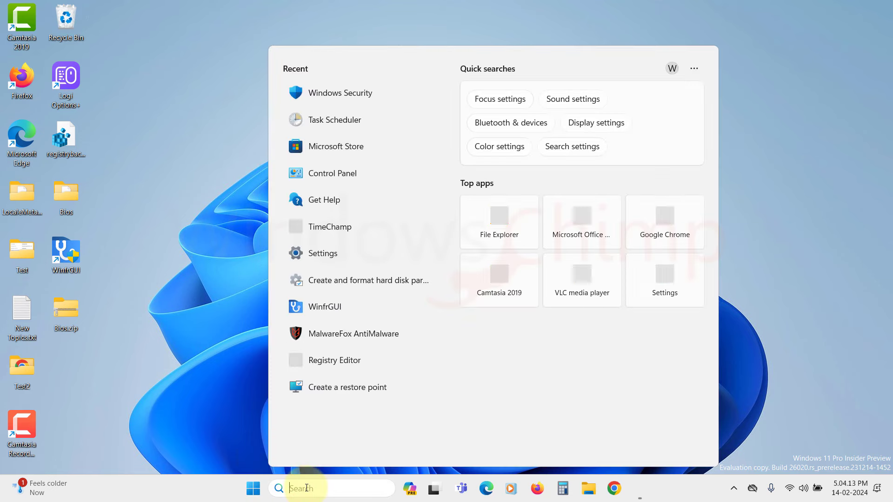
type("cmd")
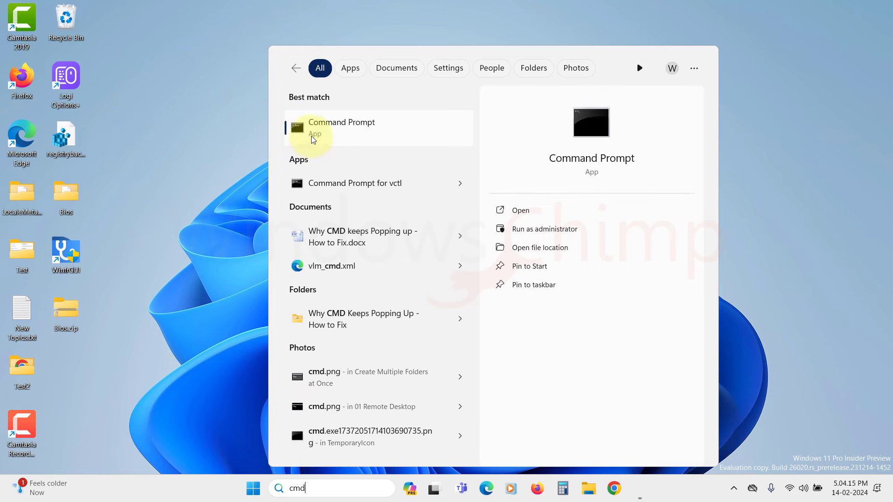
left_click(320, 122)
right_click(320, 122)
left_click(346, 133)
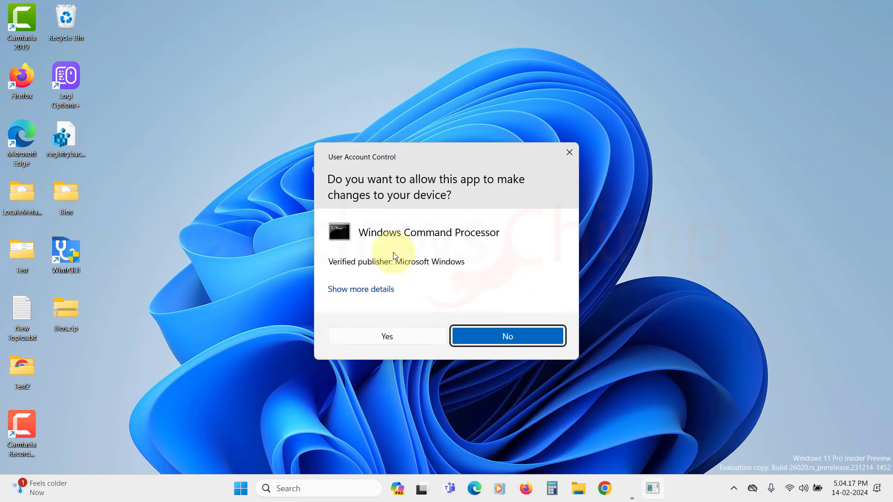
left_click(400, 335)
type("dism /online /cleanup-image /restorehealth")
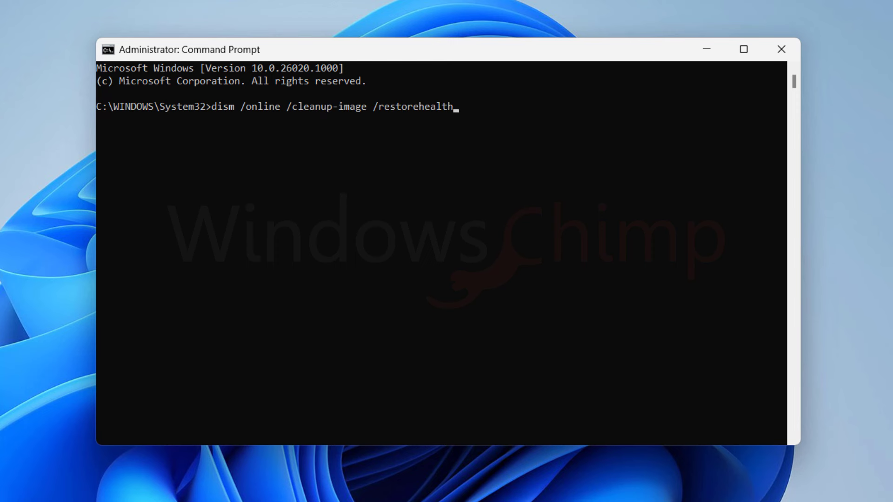
key("Return")
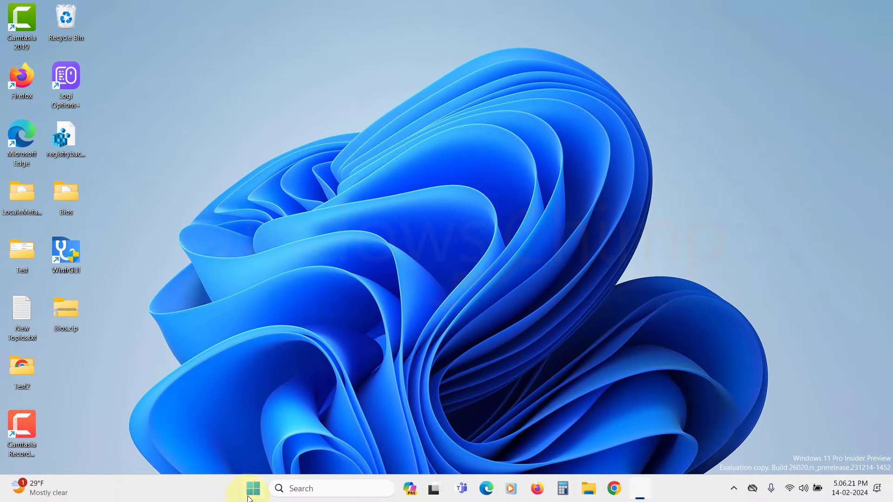
Restart Windows again from the Start menu power button.
left_click(250, 496)
left_click(591, 449)
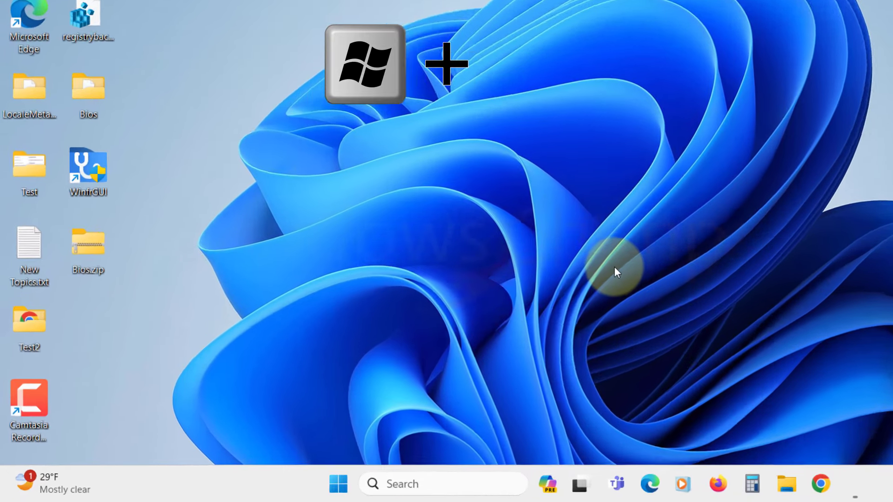
Refresh the Security Center service in the services.msc list.
key("super+r")
type("se")
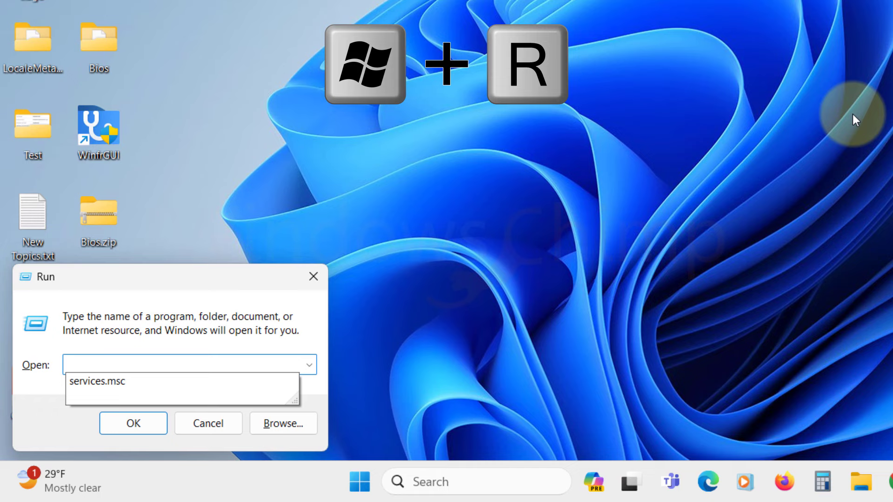
type("services.s")
type("msc")
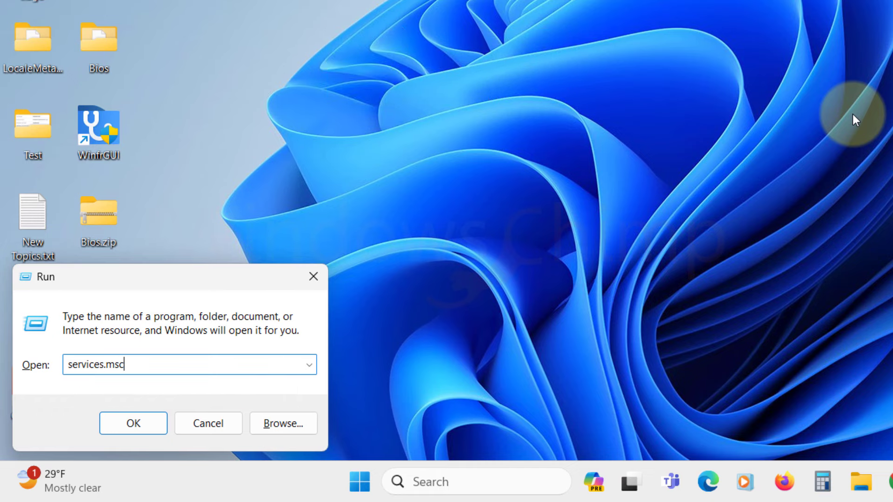
key("Return")
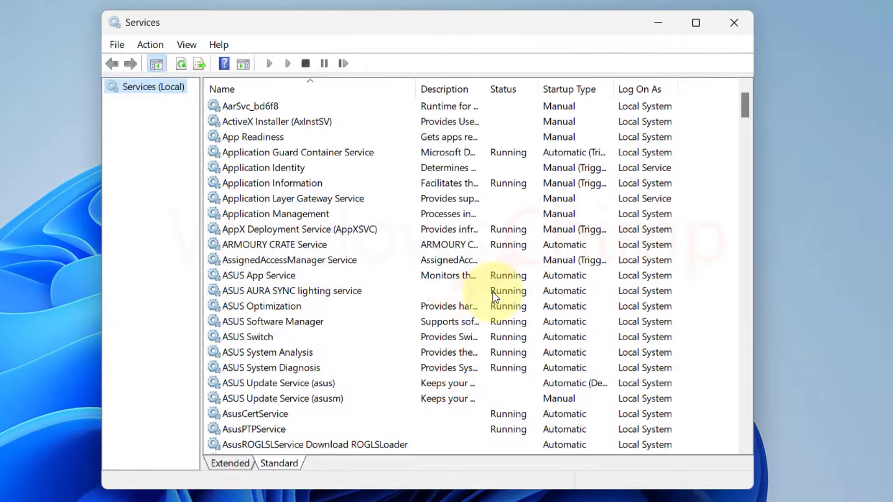
left_click(278, 195)
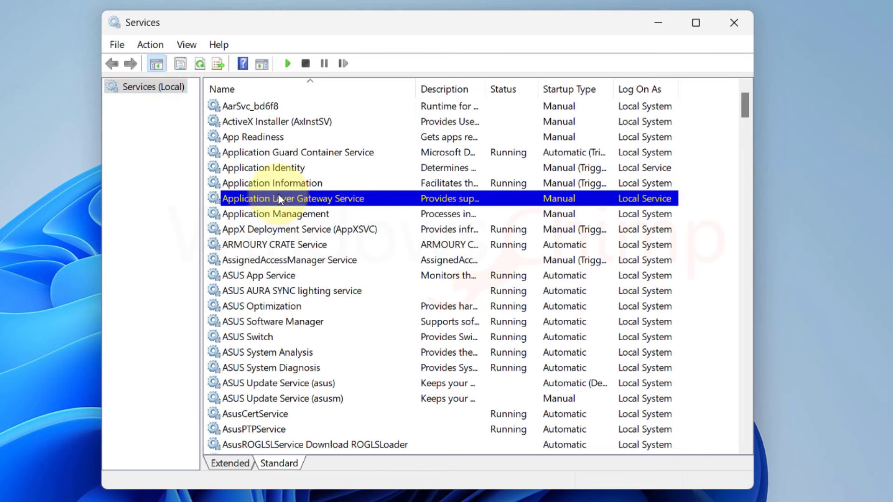
key("s")
left_click(251, 153)
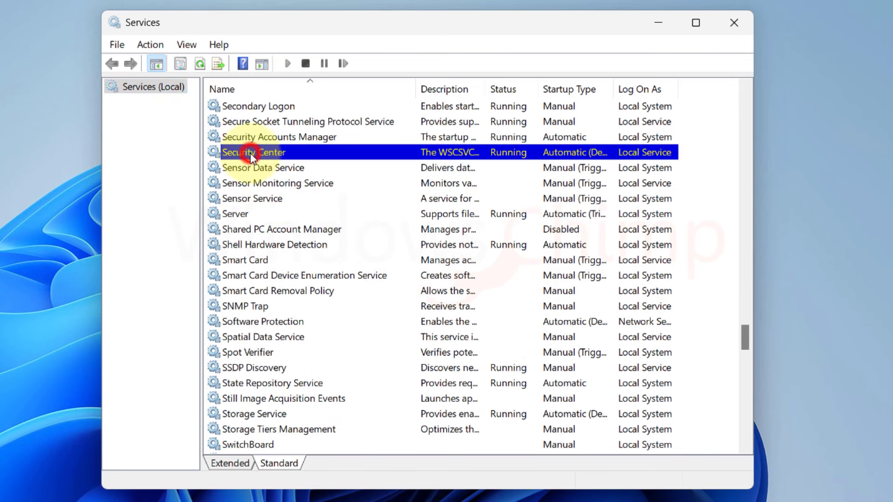
right_click(300, 157)
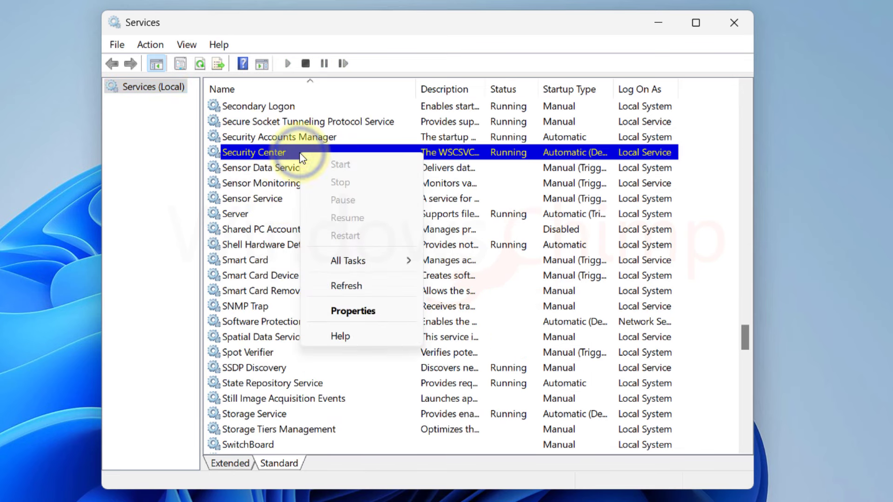
left_click(347, 287)
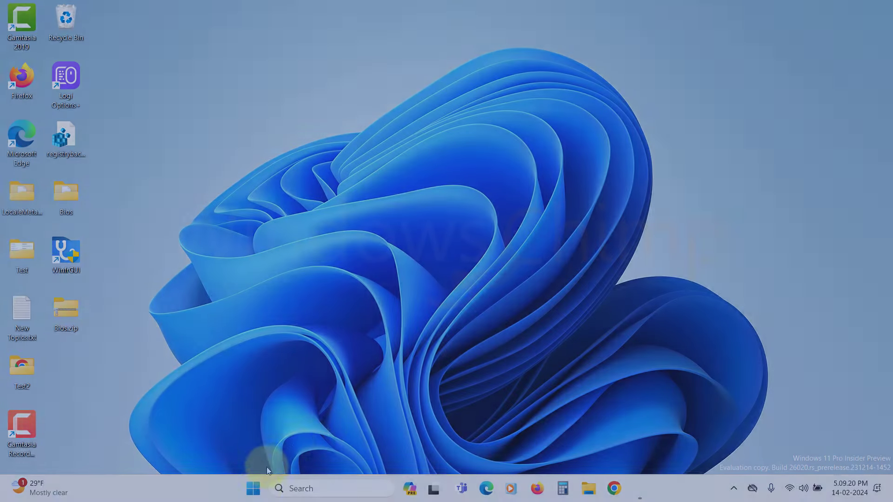
Relaunch Windows Security from search; it still shows a blank window.
left_click(255, 489)
type("windows")
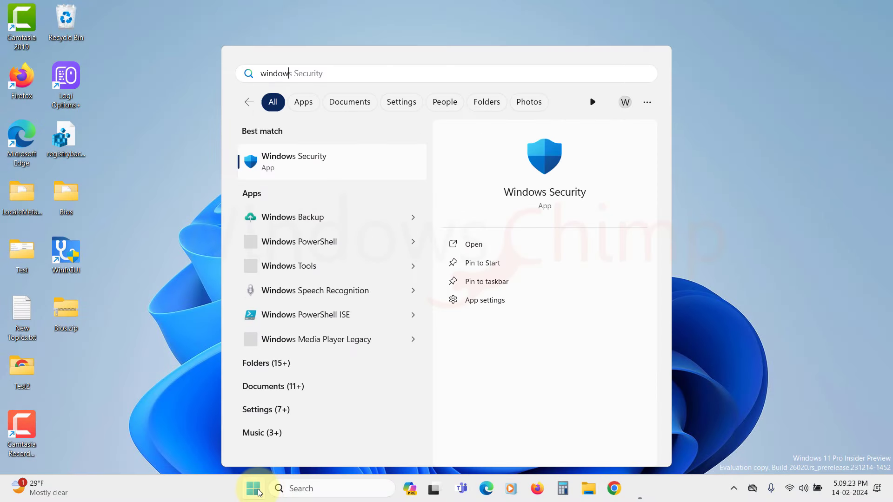
left_click(313, 170)
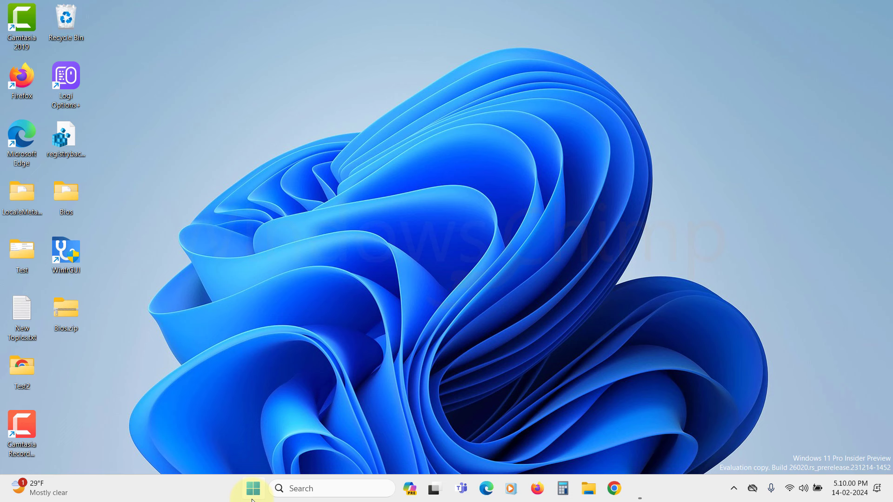
Open App settings for Windows Security from its search result's context menu.
left_click(252, 501)
type("w")
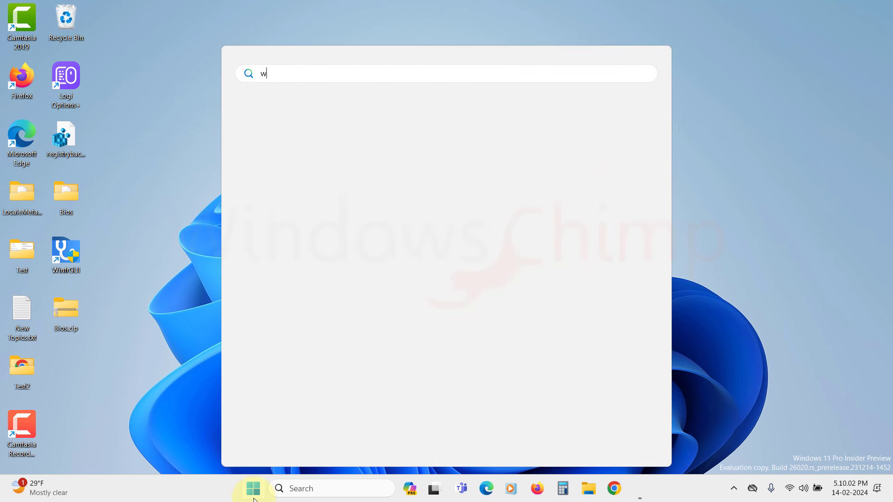
type("indows security")
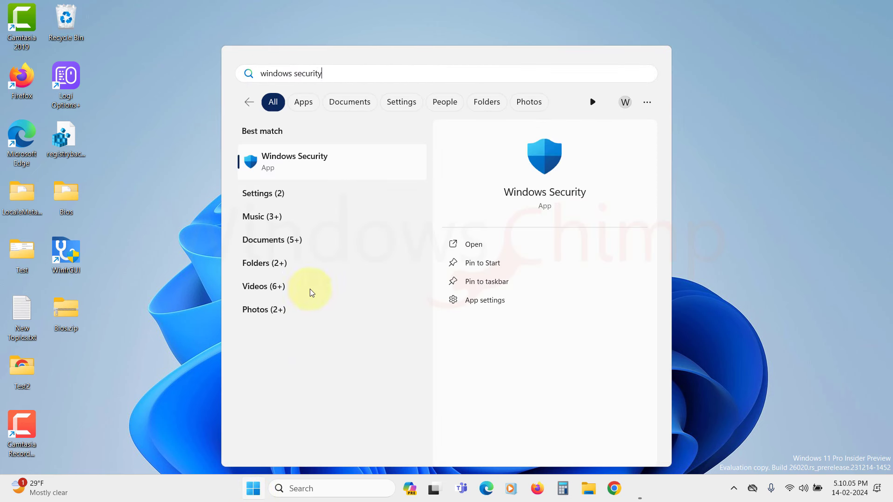
right_click(305, 166)
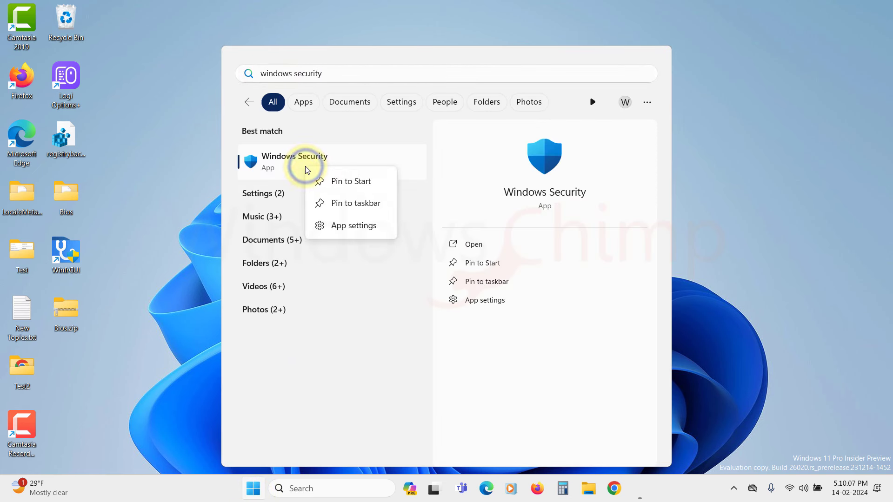
left_click(342, 225)
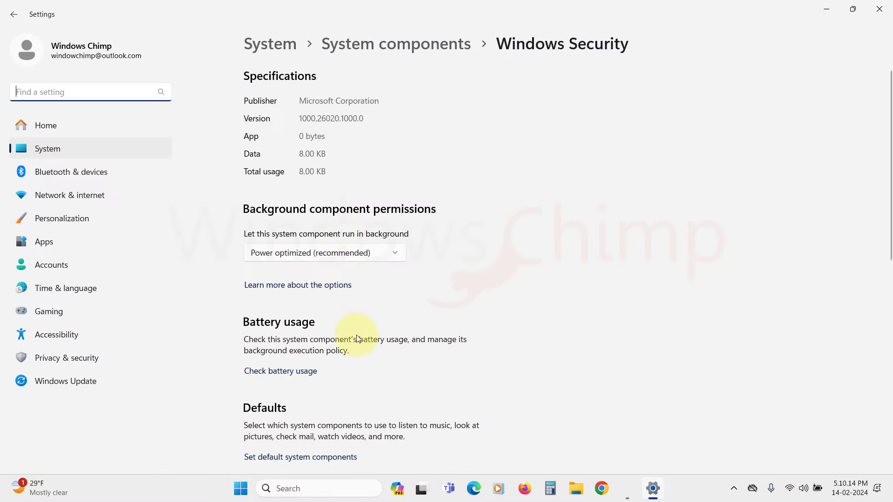
Repair, then reset and confirm resetting, the Windows Security component.
scroll(357, 340, "down", 4)
scroll(355, 342, "down", 3)
scroll(356, 342, "down", 3)
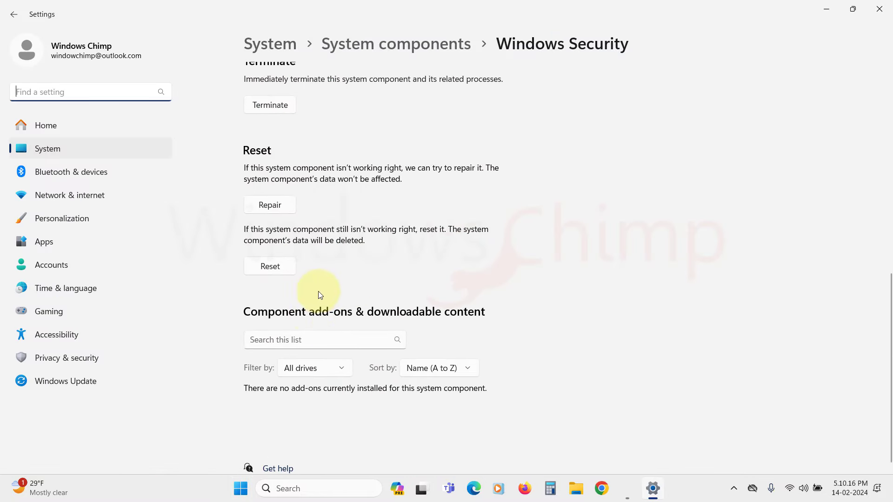
left_click(274, 205)
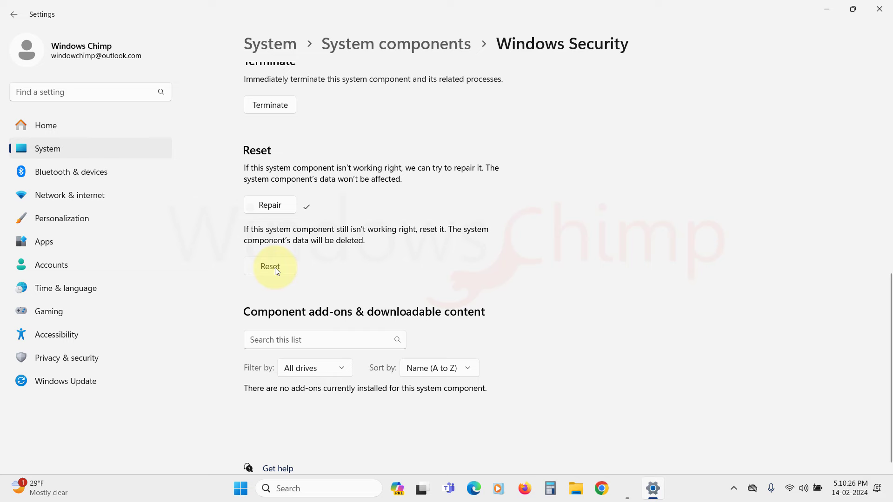
left_click(275, 266)
left_click(323, 235)
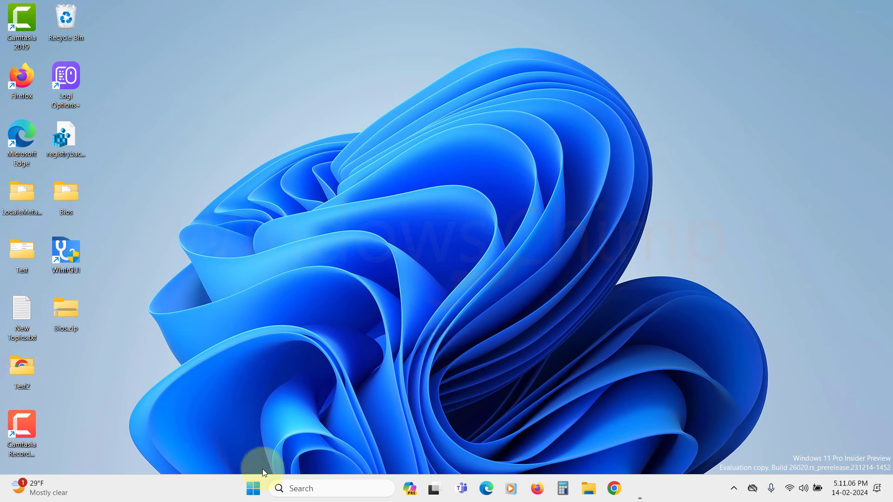
Run Get-AppxPackage Microsoft.SecHealthUI -AllUsers | Reset-AppxPackage in an admin Terminal, then close it.
right_click(254, 486)
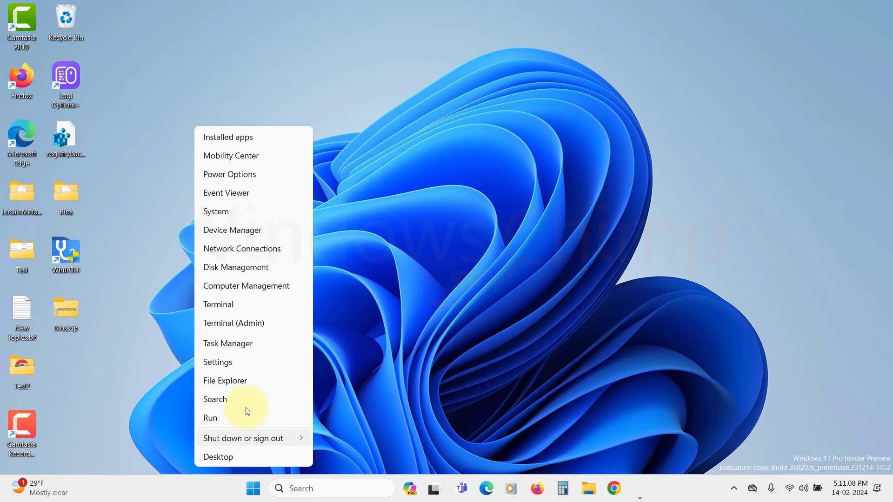
left_click(245, 325)
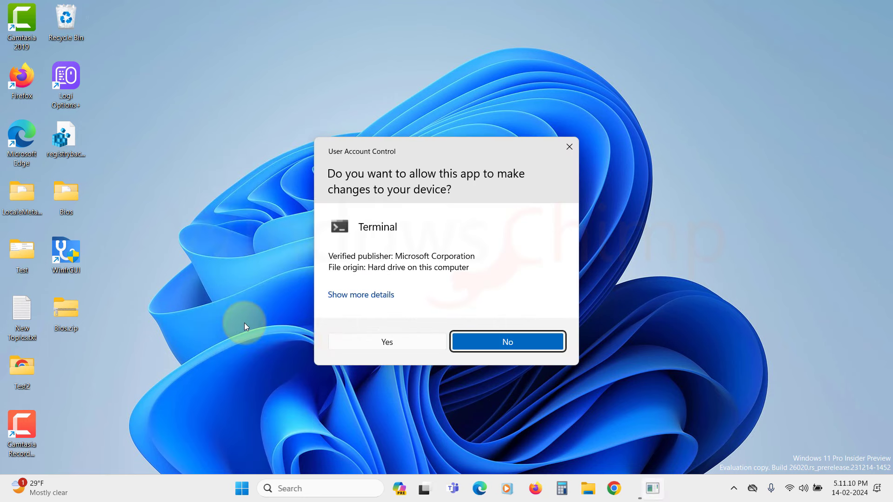
left_click(370, 341)
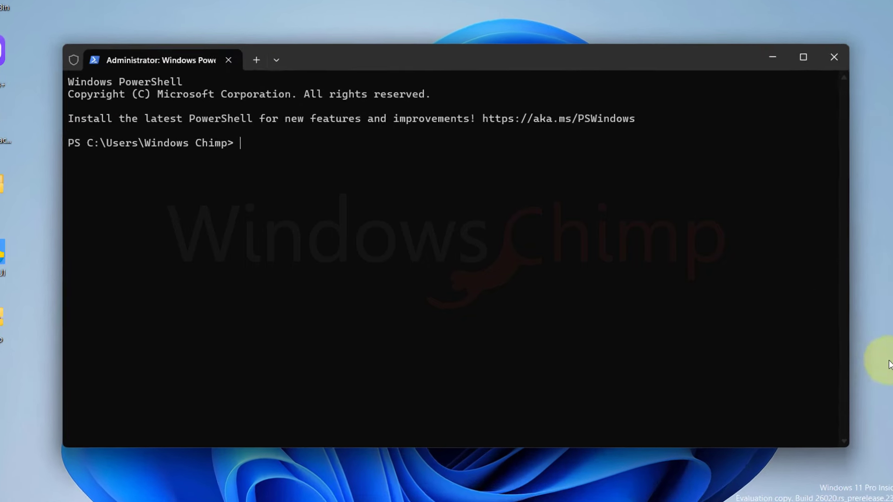
type("Get-AppxPackage Microsoft.SecHealthUI -AllUsers | Reset-AppxPackage")
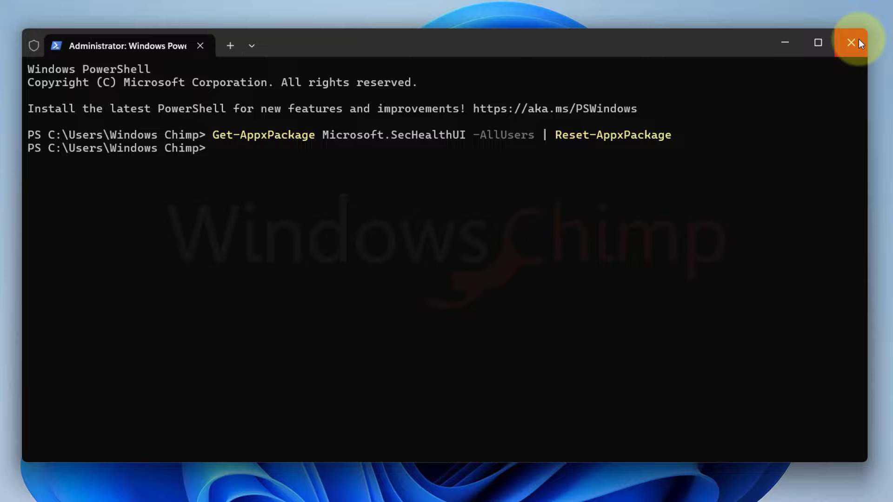
left_click(858, 40)
Launch Windows Security and maximize it, showing the Security at a glance page.
left_click(253, 489)
type("window")
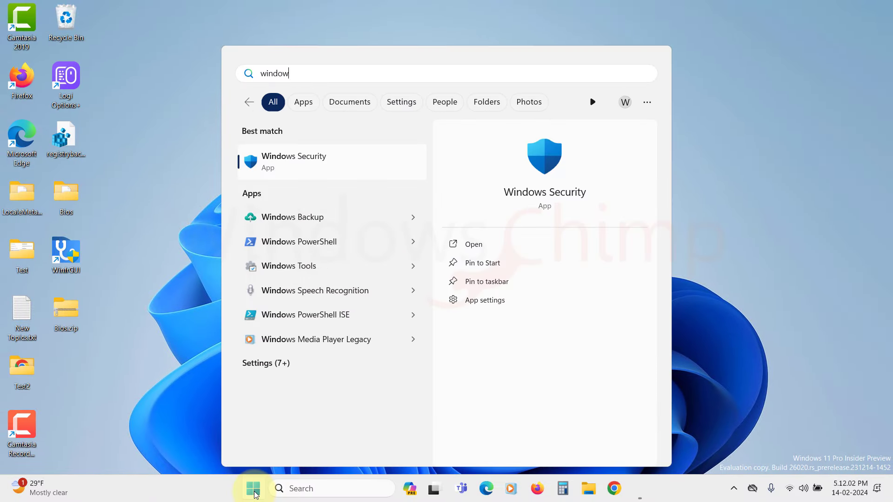
type("s")
left_click(293, 160)
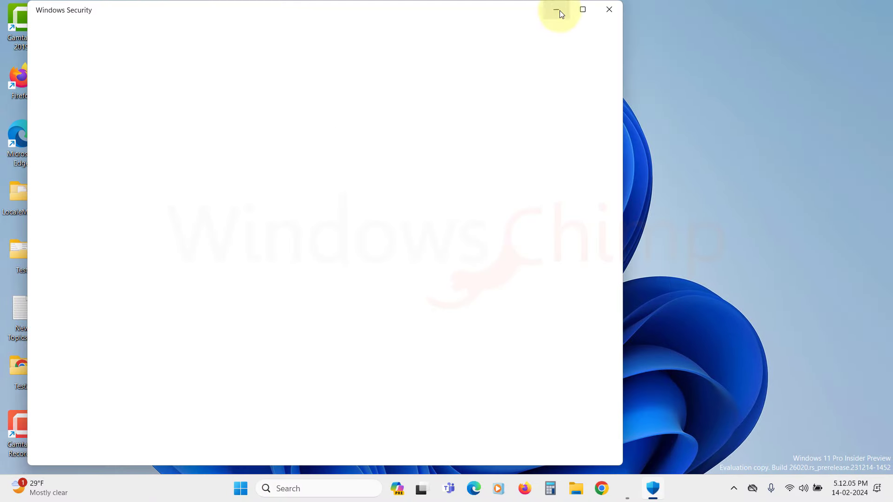
left_click(581, 13)
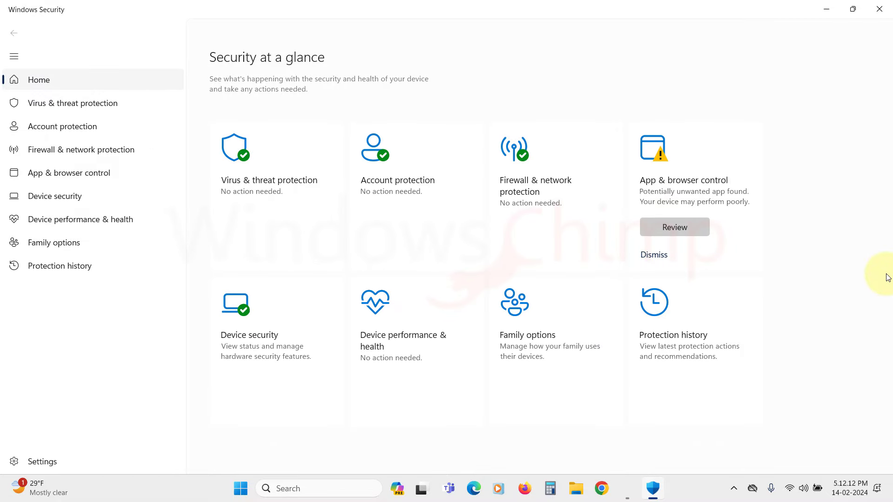